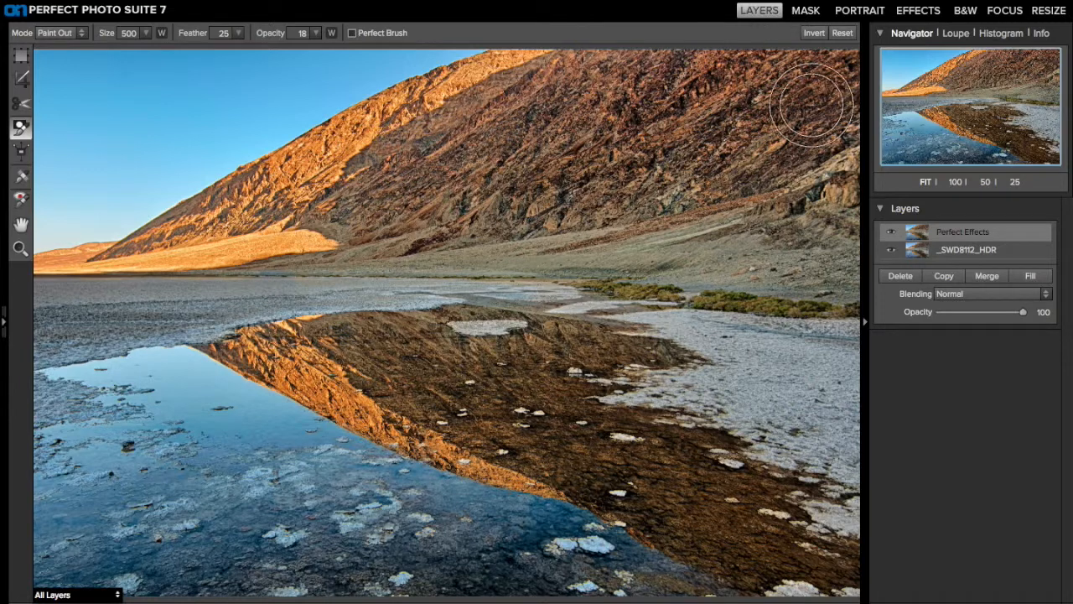
- Compare the photo with and without the Perfect Effects layer, and hide the _SWD8112_HDR layer
left_click(892, 235)
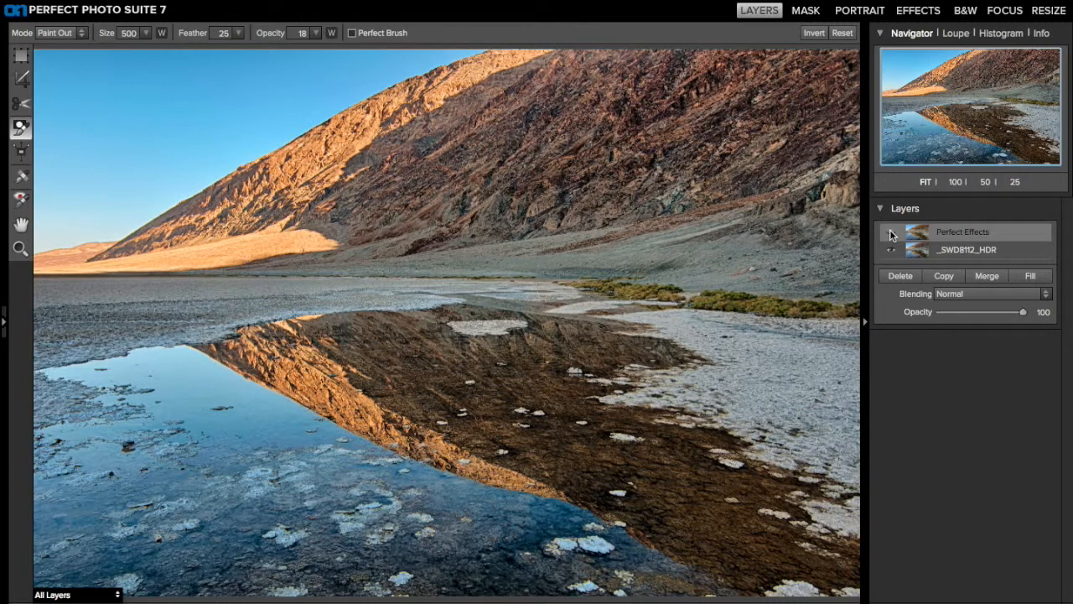
left_click(891, 235)
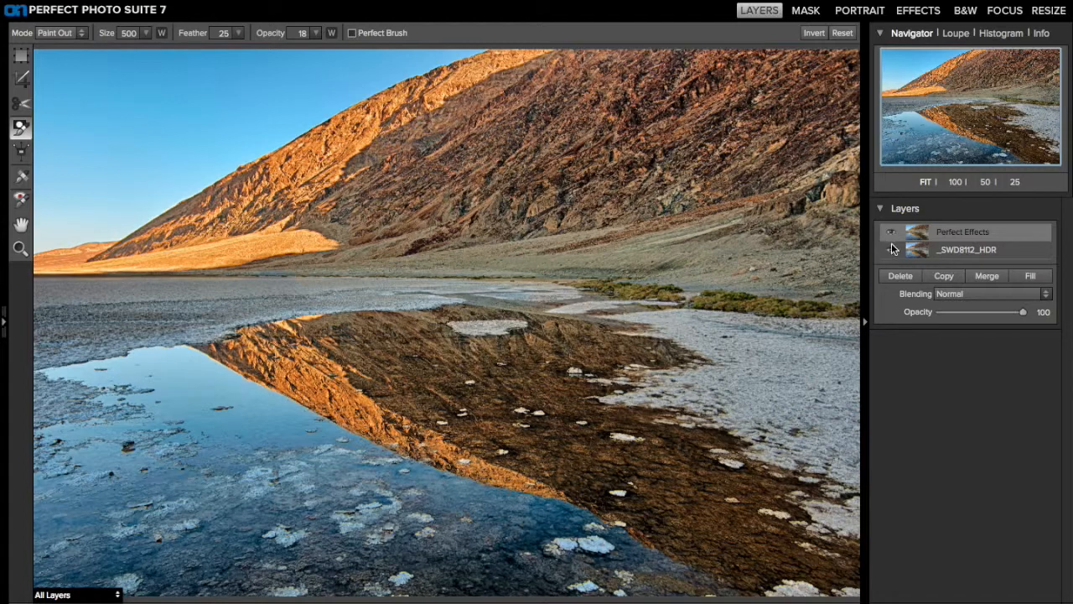
left_click(892, 245)
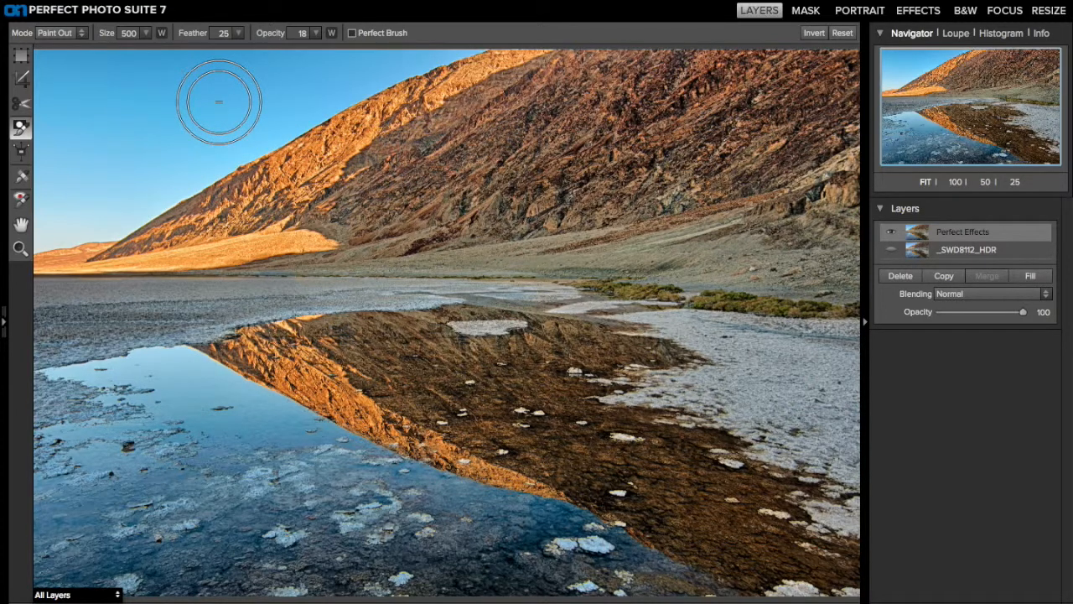
- Add skies14.jpg from the Skies backgrounds to the open image as a new layer
key("super+Left")
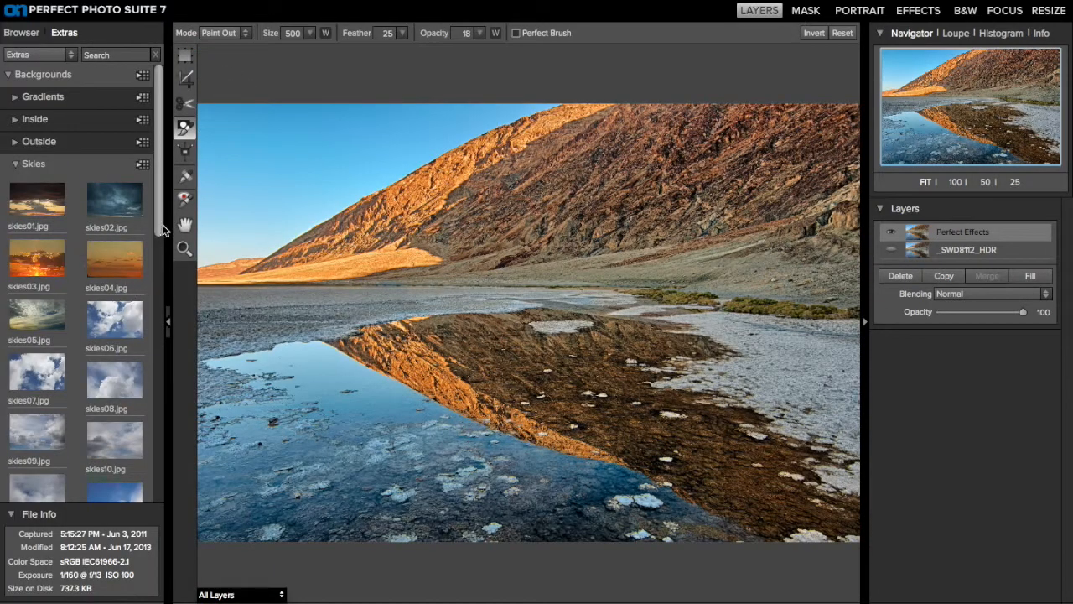
left_click_drag(161, 230, 159, 341)
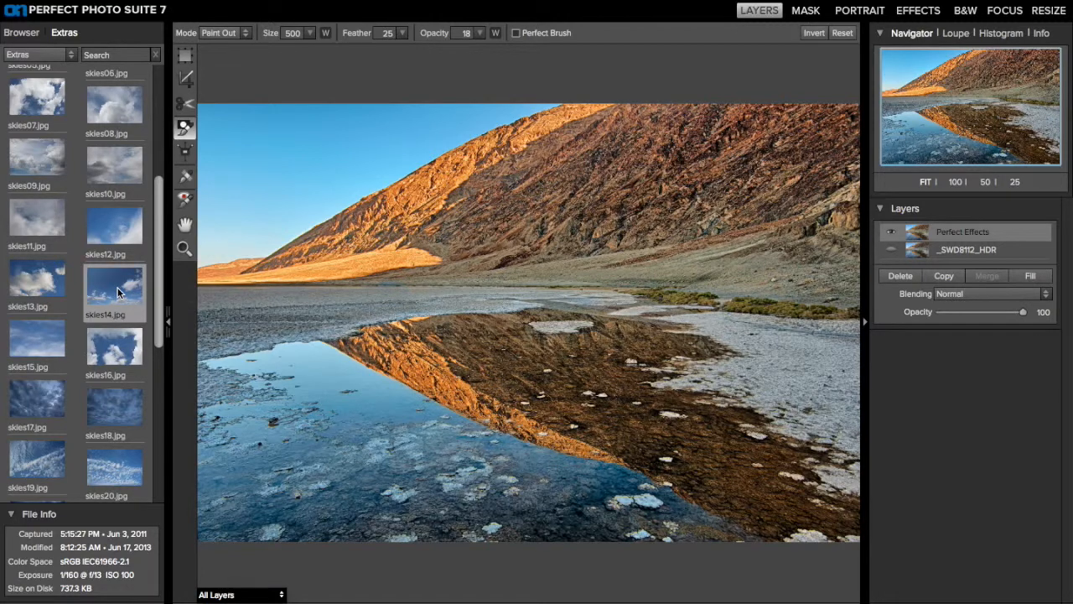
mouse_move(118, 292)
double_click(101, 303)
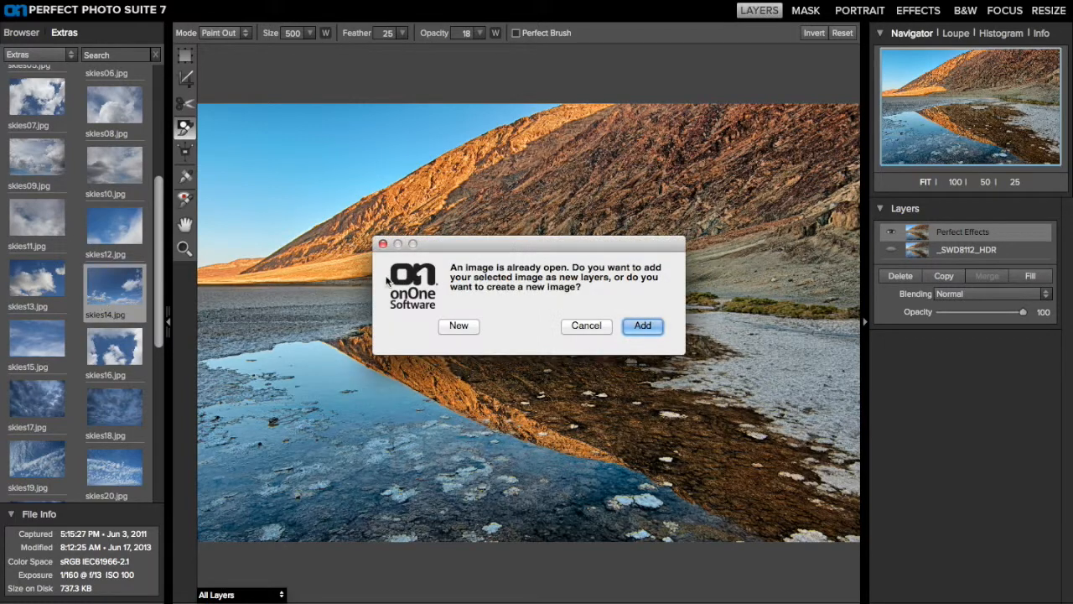
left_click(637, 322)
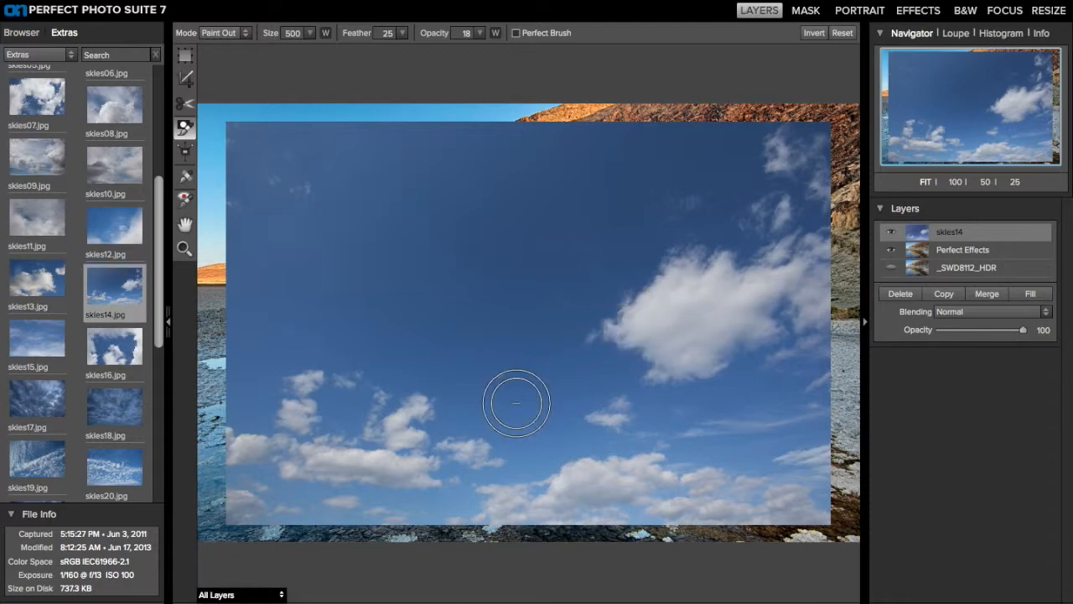
- Move the skies14 image up so its lower edge meets the horizon, and place its layer beneath Perfect Effects
left_click(185, 55)
left_click_drag(427, 512, 395, 271)
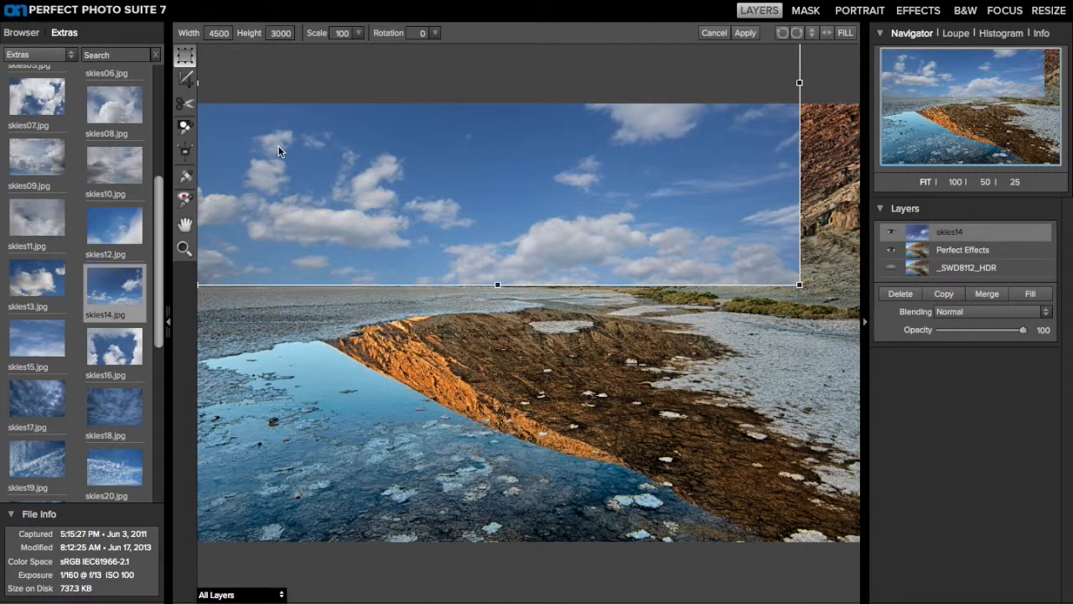
left_click(745, 34)
left_click_drag(945, 239, 945, 263)
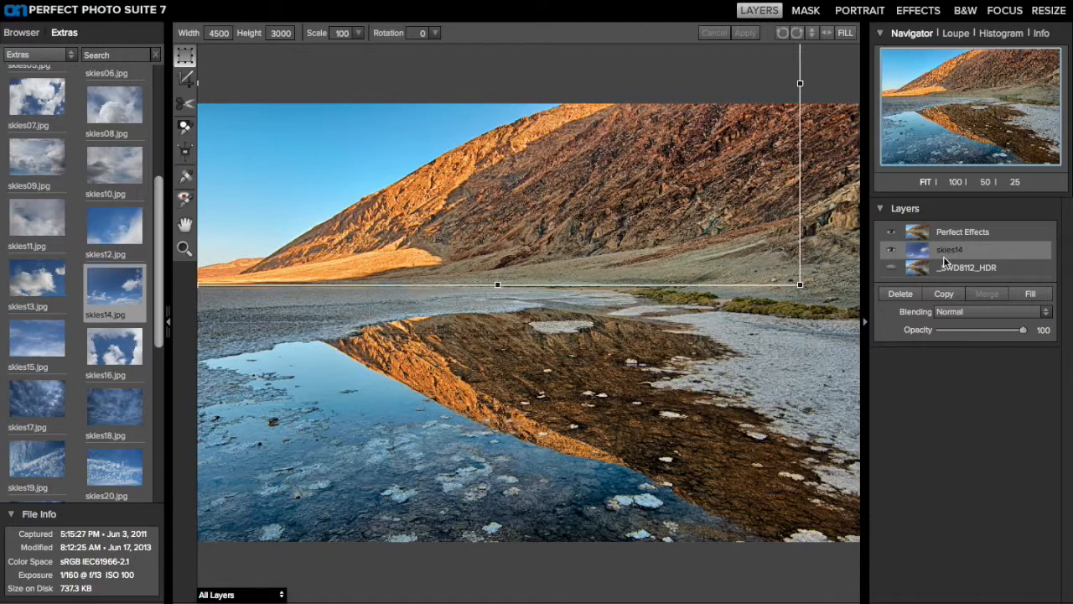
- Nudge the skies14 layer slightly upward with Perfect Effects temporarily at about 60 opacity, and restore that layer to 100
left_click(951, 232)
left_click_drag(1025, 333, 989, 335)
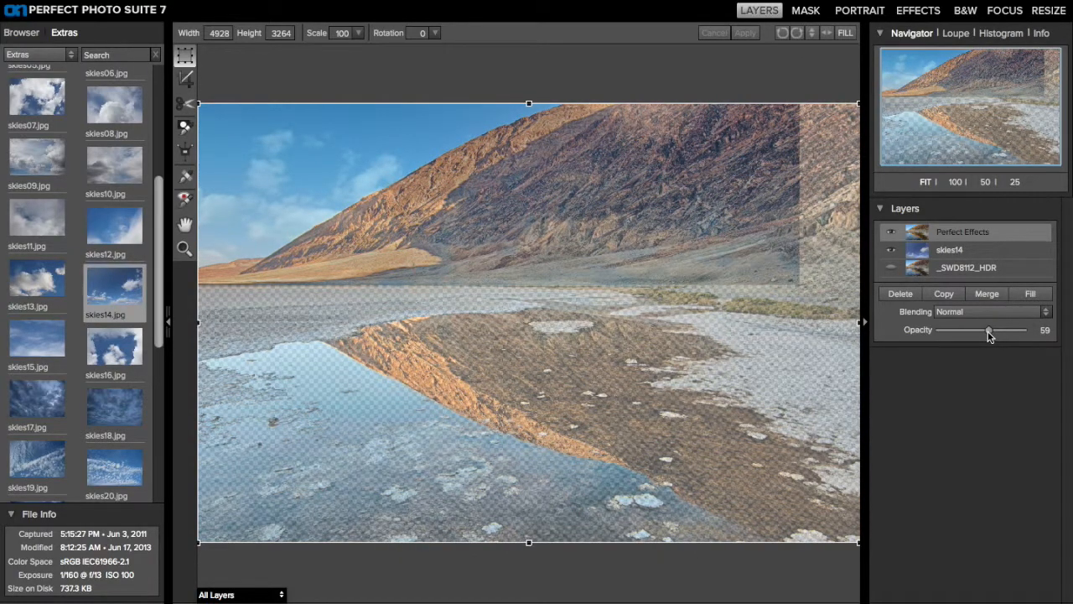
left_click(980, 247)
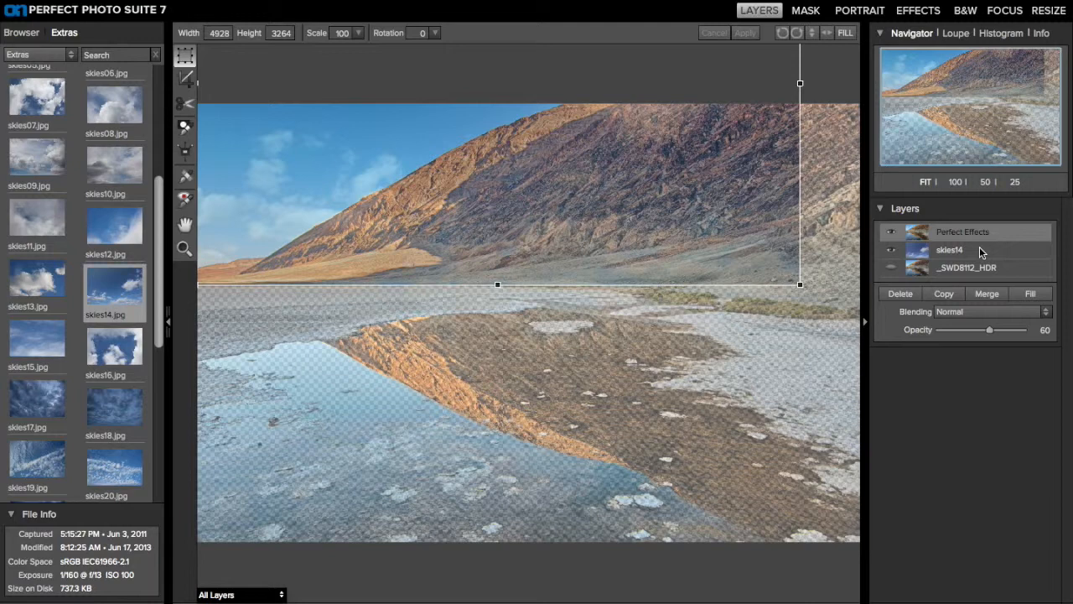
left_click_drag(338, 170, 338, 162)
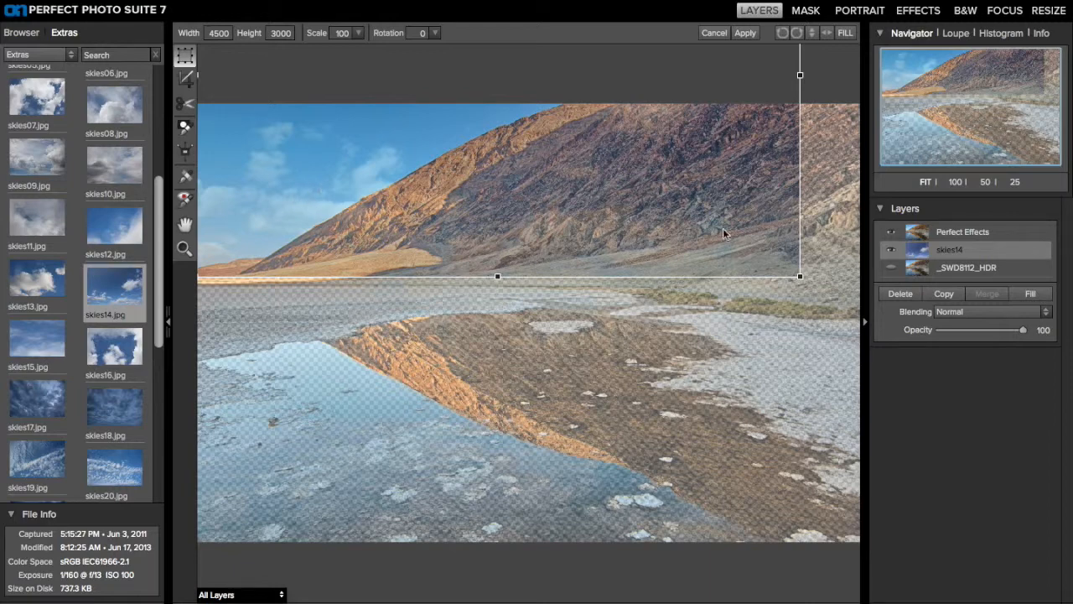
left_click(745, 32)
left_click(960, 231)
left_click_drag(990, 333, 1023, 331)
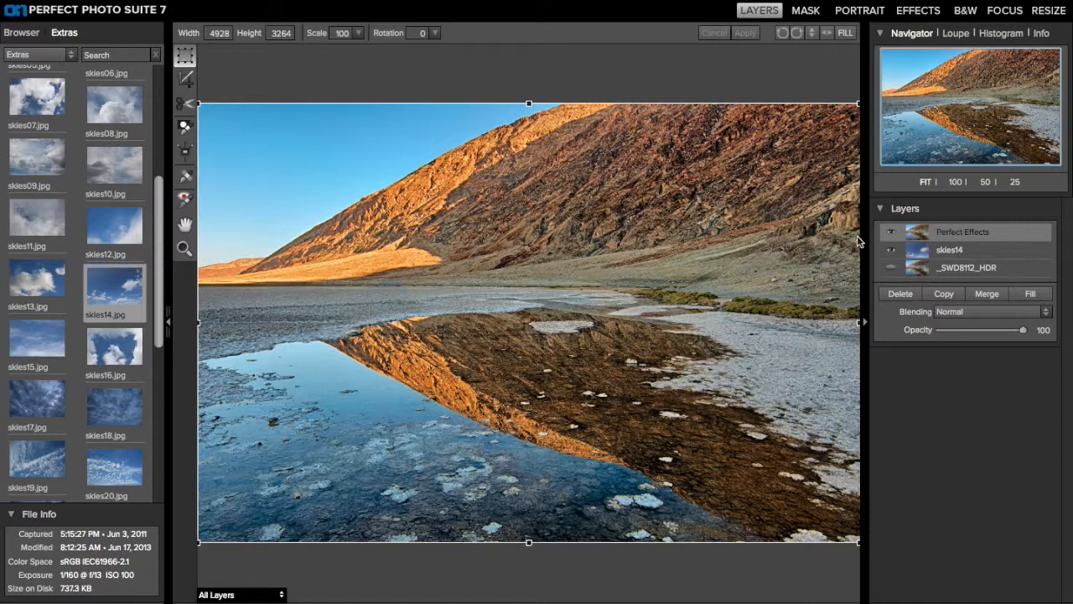
- Hide the Perfect Effects layer and add a second, vertically flipped skies14.jpg layer
left_click(890, 232)
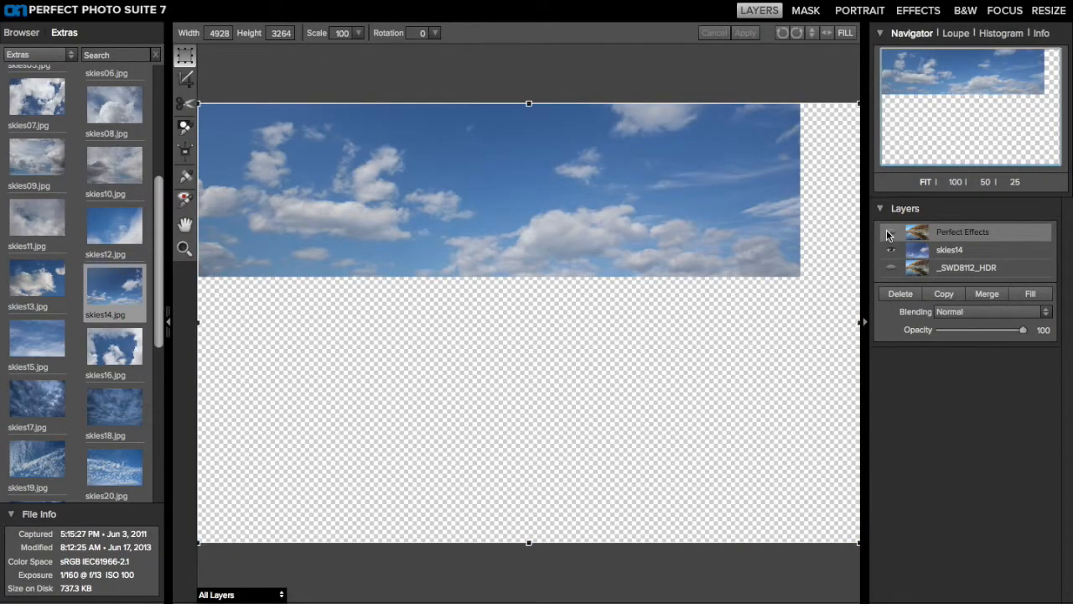
double_click(129, 288)
left_click(643, 325)
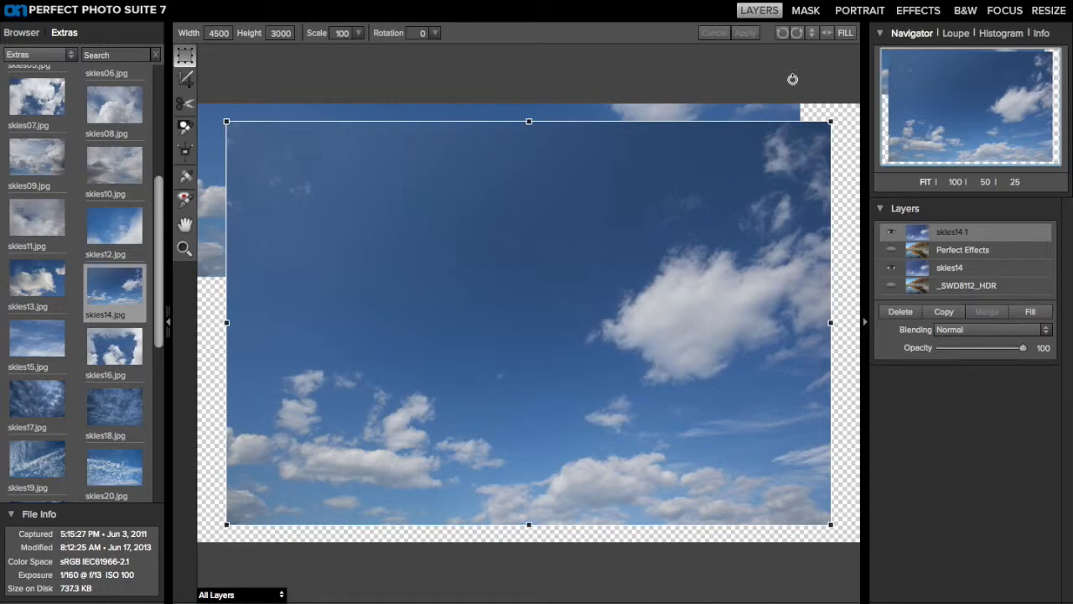
left_click(812, 33)
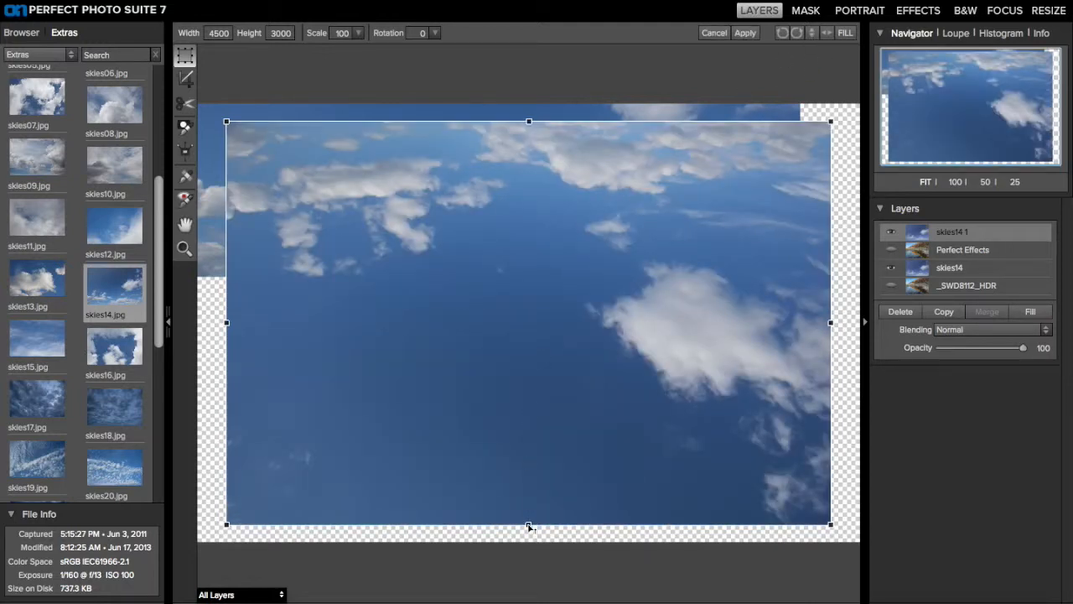
- Stretch the flipped sky to about 4649 by 3842 and fit it below the horizon as a mirror image
left_click_drag(530, 526, 528, 603)
left_click_drag(512, 176, 484, 337)
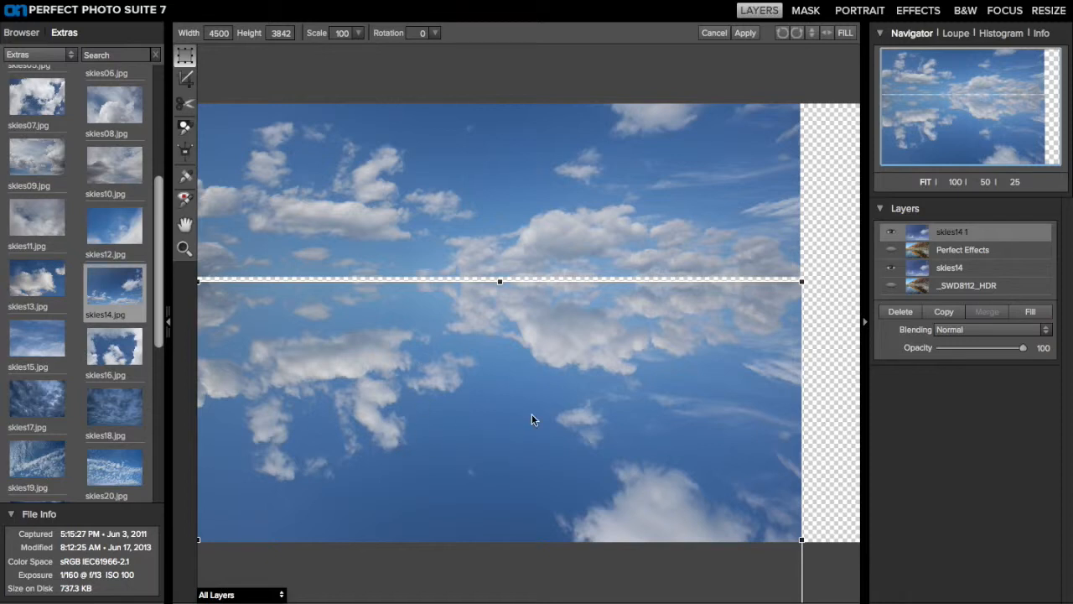
left_click_drag(802, 540, 822, 542)
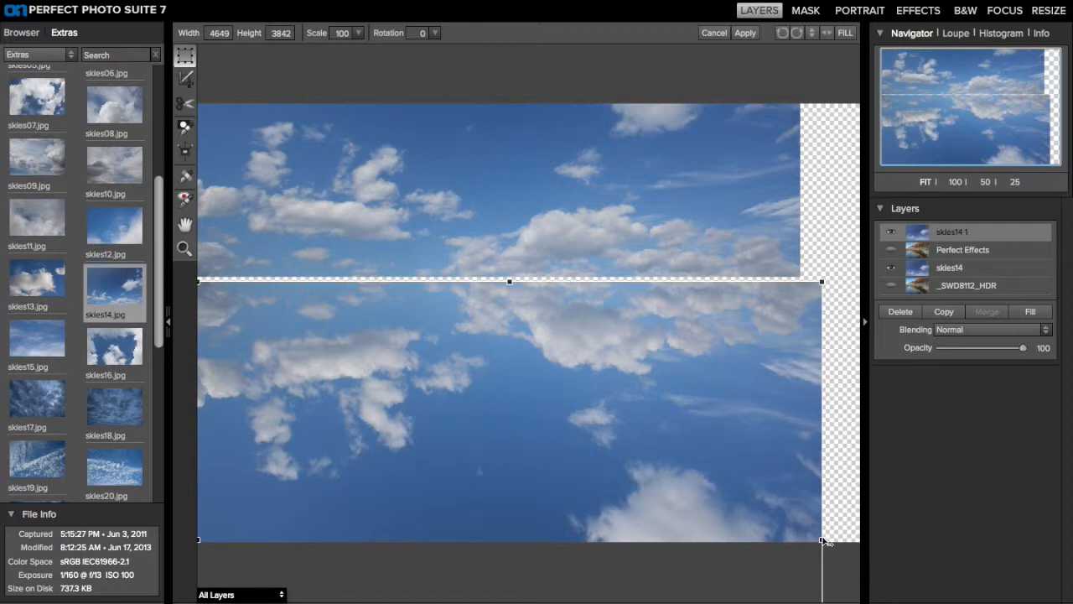
left_click(746, 34)
- Move the flipped sky layer directly beneath Perfect Effects and show the Perfect Effects layer again
left_click_drag(949, 232, 950, 257)
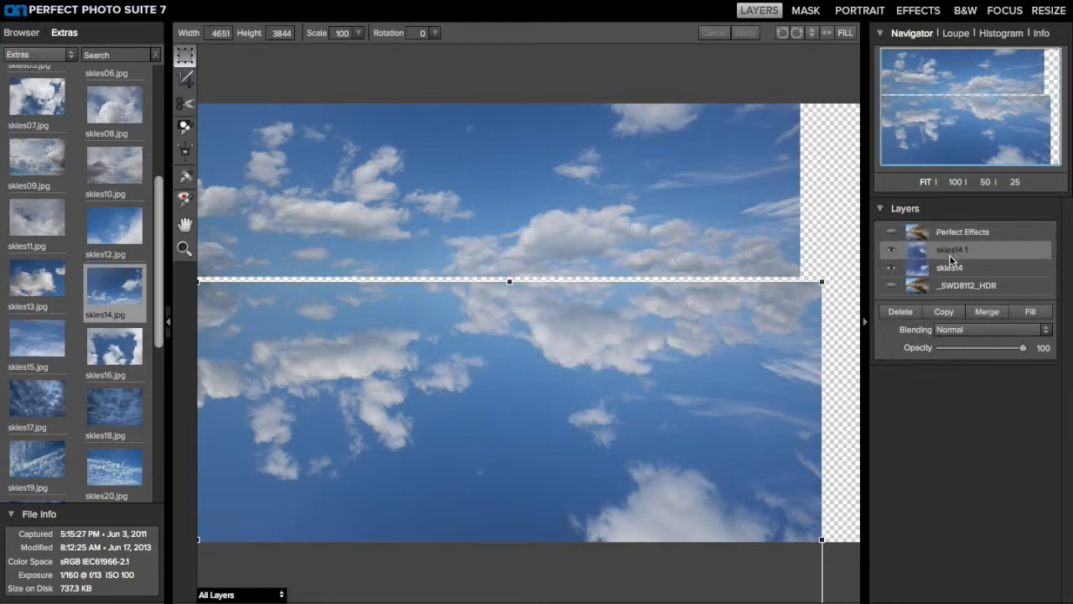
left_click(892, 232)
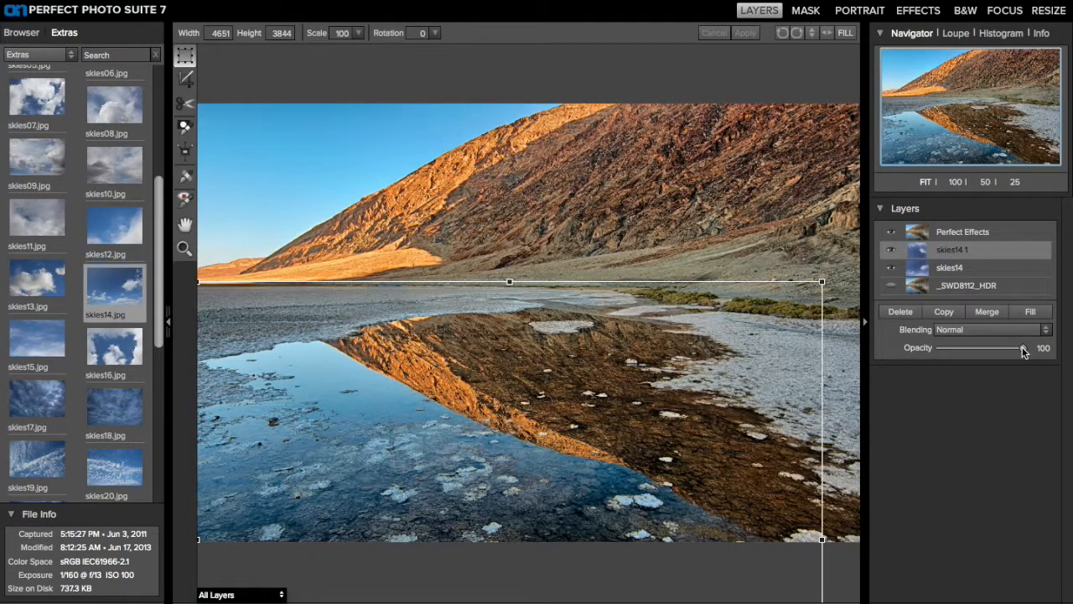
- Check how the sky and its reflection line up by lowering Perfect Effects to 64 opacity, and return it to 100
left_click_drag(986, 349, 1023, 348)
left_click(1001, 234)
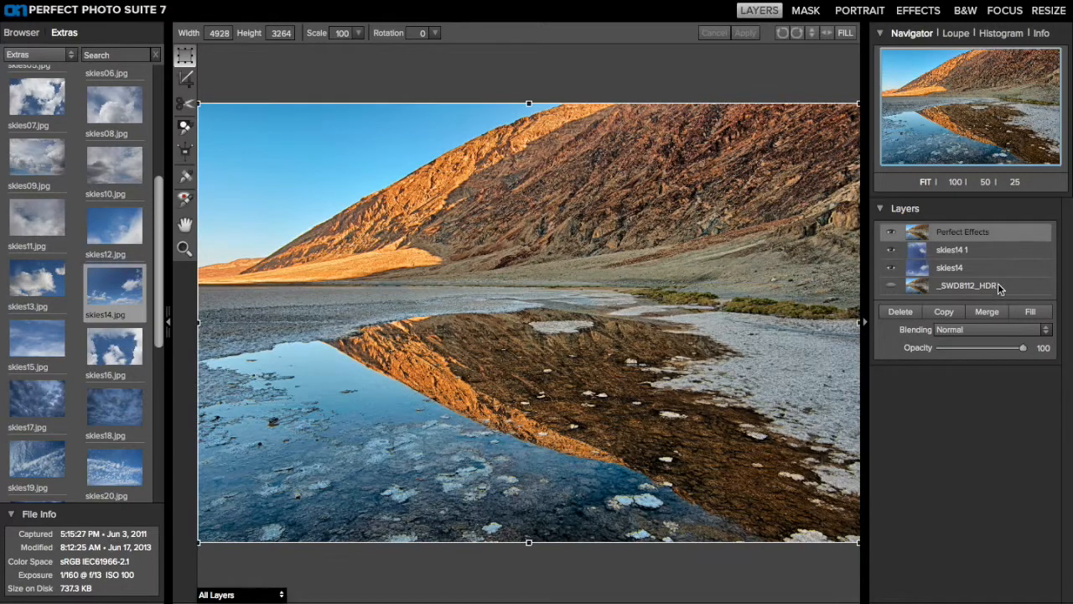
left_click_drag(1024, 350, 993, 347)
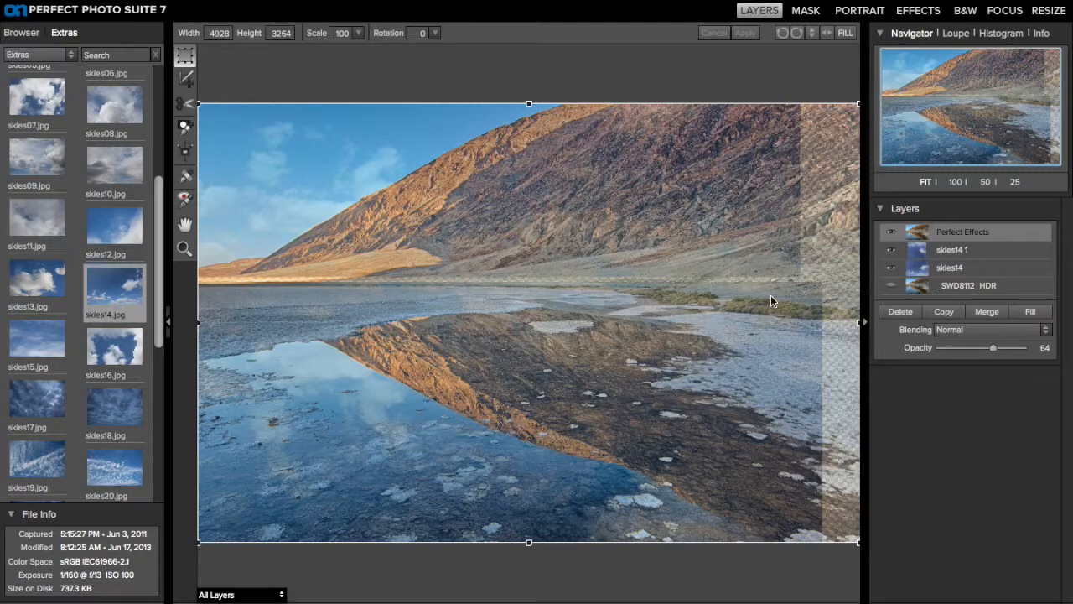
left_click_drag(994, 347, 1036, 358)
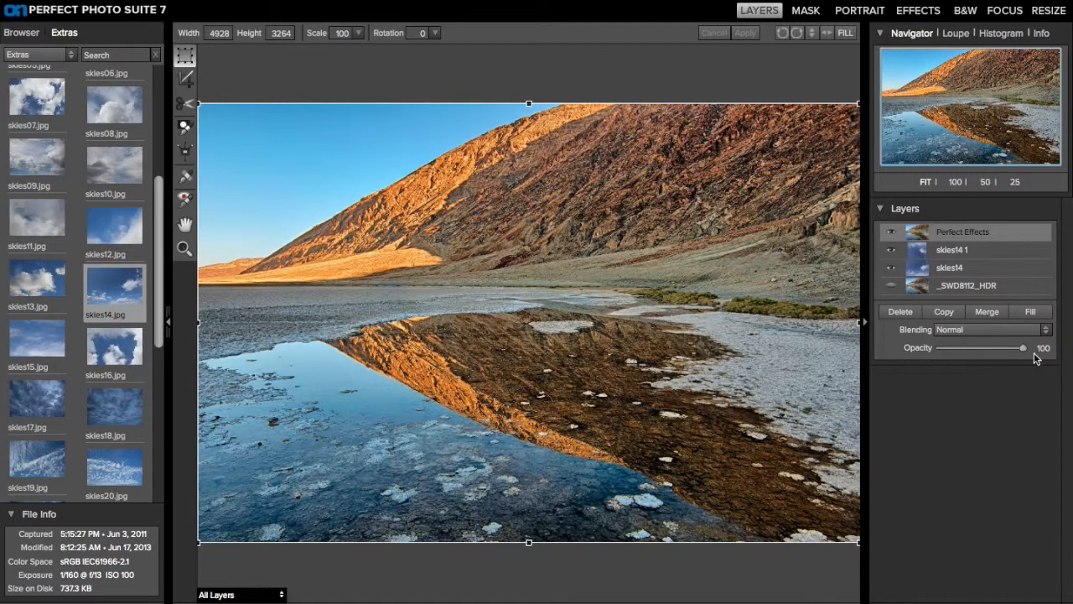
- Mask the plain blue sky out of the Perfect Effects layer so the cloudy sky shows behind the mountain
left_click(821, 9)
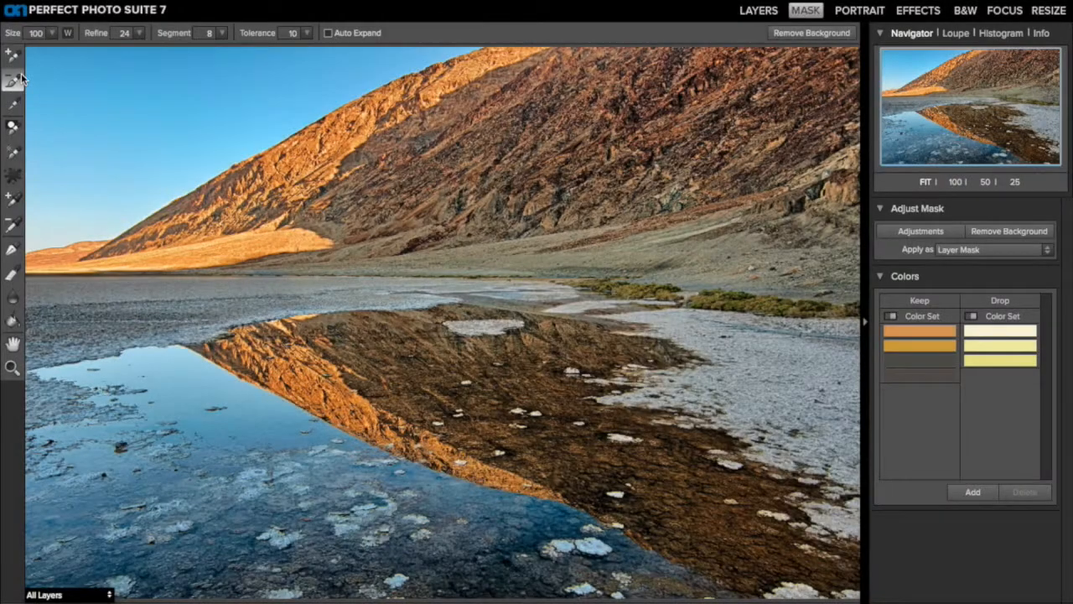
mouse_move(61, 70)
left_mouse_down()
mouse_move(242, 98)
mouse_move(114, 148)
left_mouse_up()
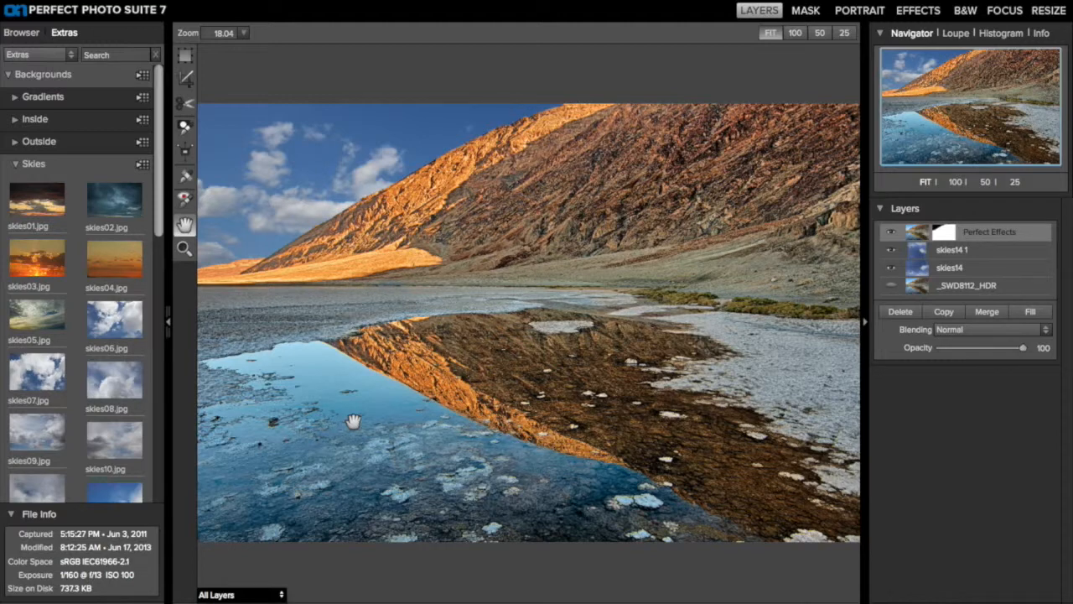
- Paint out the water on the Perfect Effects mask using Perfect Brush at 20 opacity to reveal the reflected clouds
key("Tab")
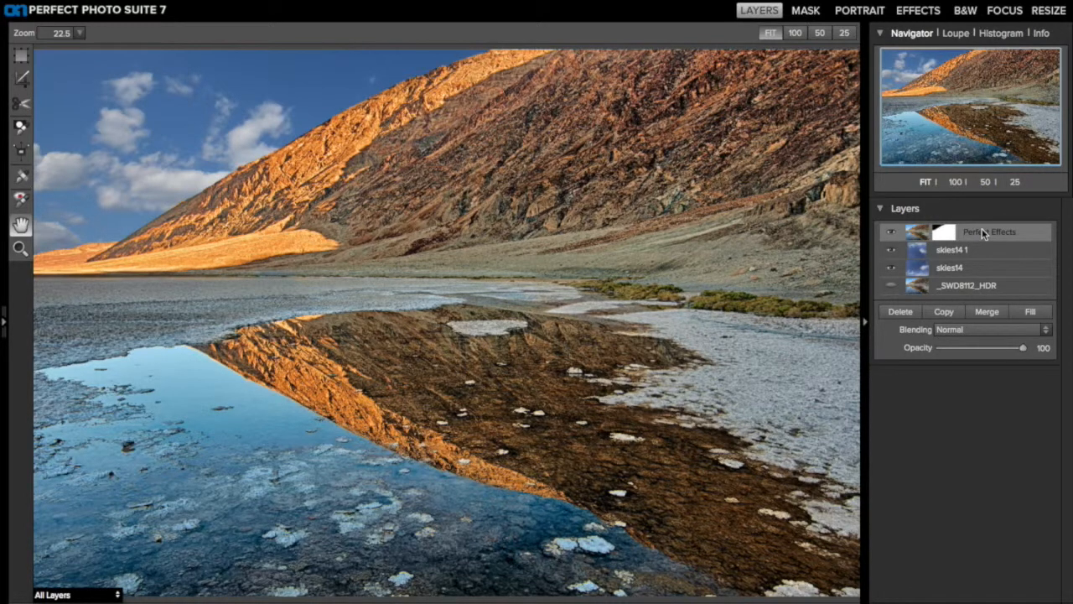
left_click(21, 127)
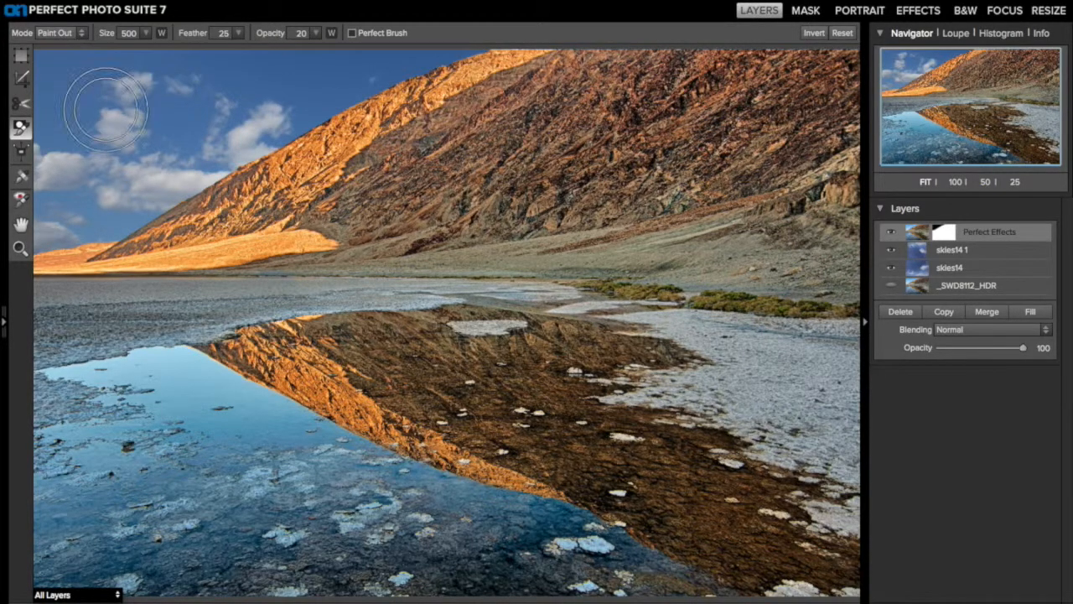
left_click(352, 34)
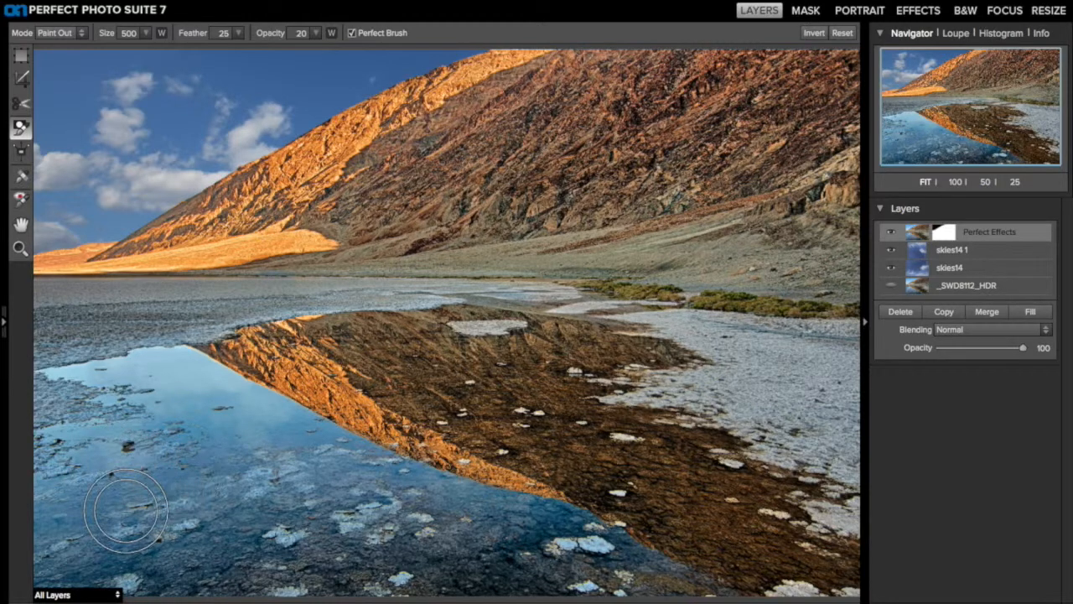
mouse_move(100, 518)
left_mouse_down()
mouse_move(233, 550)
mouse_move(267, 540)
mouse_move(254, 529)
mouse_move(304, 546)
mouse_move(285, 528)
left_mouse_up()
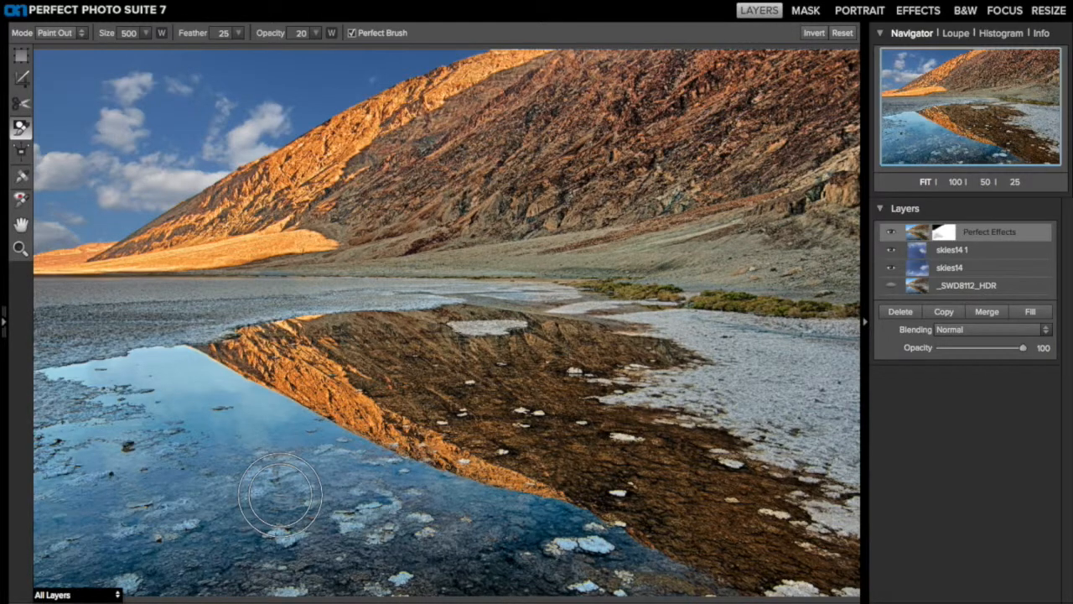
mouse_move(256, 414)
left_mouse_down()
mouse_move(192, 376)
mouse_move(82, 375)
mouse_move(163, 377)
mouse_move(202, 396)
mouse_move(176, 384)
mouse_move(220, 387)
mouse_move(264, 415)
mouse_move(238, 426)
mouse_move(166, 395)
mouse_move(97, 440)
mouse_move(197, 376)
mouse_move(236, 416)
mouse_move(271, 430)
mouse_move(252, 441)
mouse_move(174, 371)
mouse_move(195, 417)
mouse_move(172, 401)
mouse_move(141, 449)
mouse_move(109, 465)
mouse_move(82, 453)
mouse_move(210, 406)
mouse_move(268, 406)
mouse_move(262, 425)
mouse_move(181, 468)
mouse_move(99, 482)
mouse_move(57, 476)
mouse_move(113, 476)
mouse_move(243, 442)
mouse_move(340, 444)
mouse_move(303, 445)
mouse_move(270, 418)
mouse_move(104, 369)
mouse_move(173, 366)
mouse_move(168, 411)
mouse_move(113, 423)
mouse_move(115, 463)
mouse_move(75, 488)
mouse_move(120, 478)
mouse_move(389, 487)
left_mouse_up()
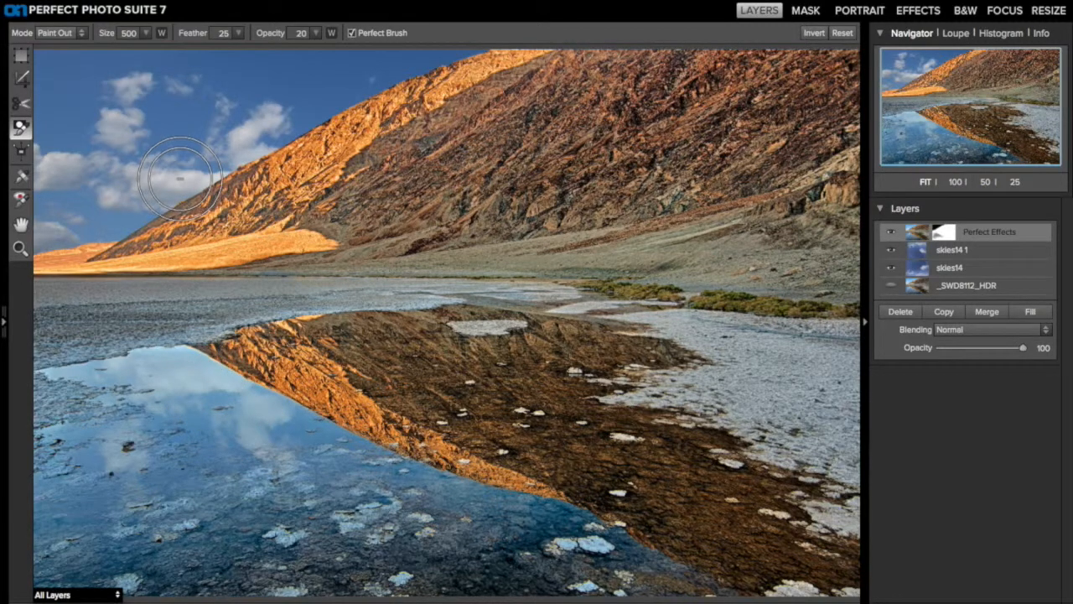
- Lower the upper edge of the flipped sky layer to a height of about 3715 to adjust the cloud reflection
left_click(952, 269)
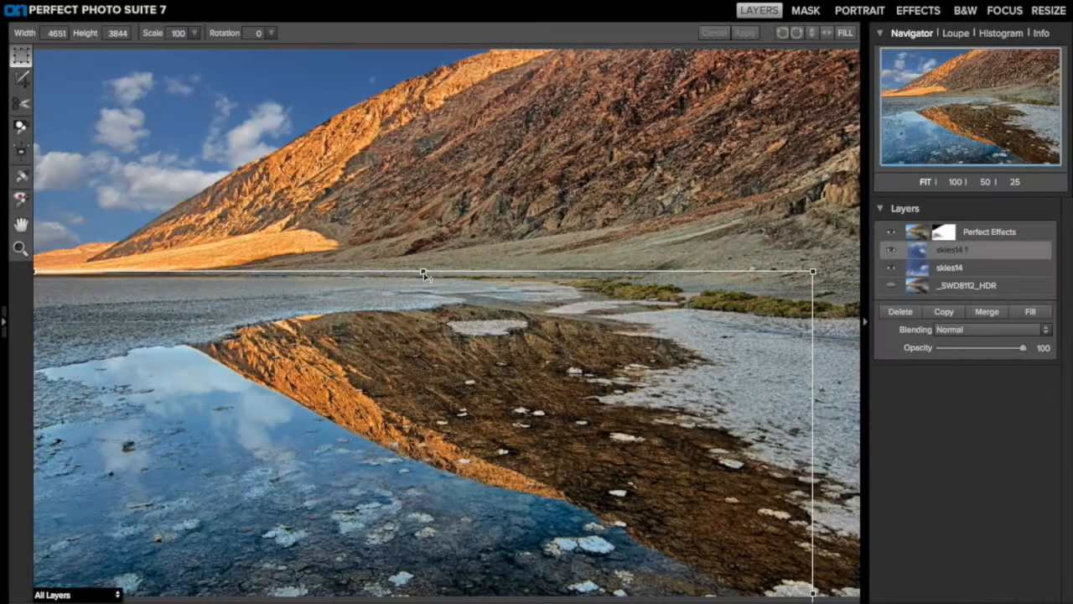
left_click_drag(424, 274, 424, 289)
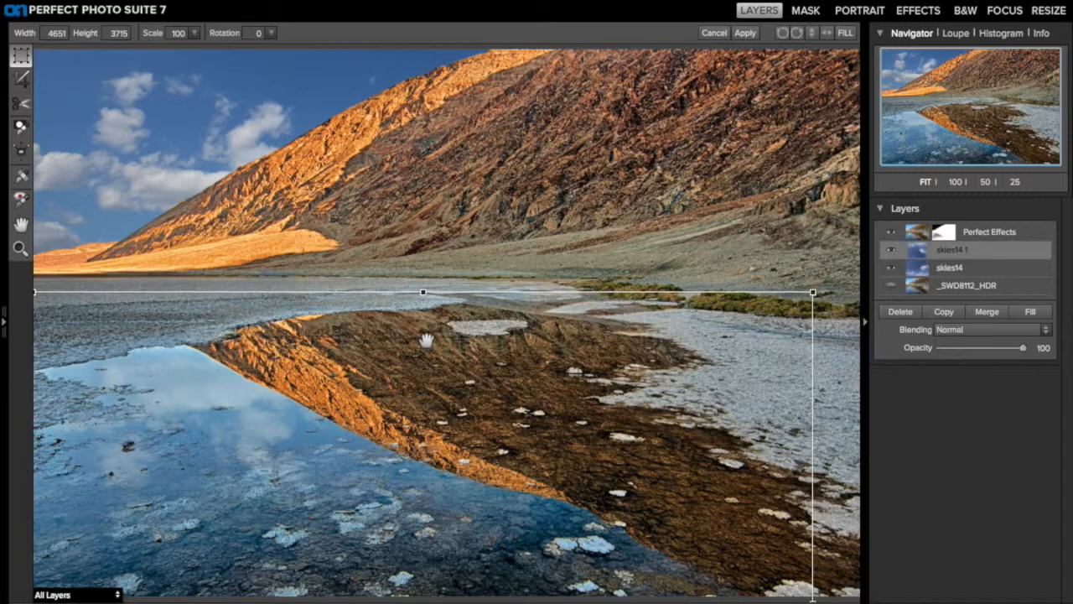
left_click_drag(426, 336, 426, 331)
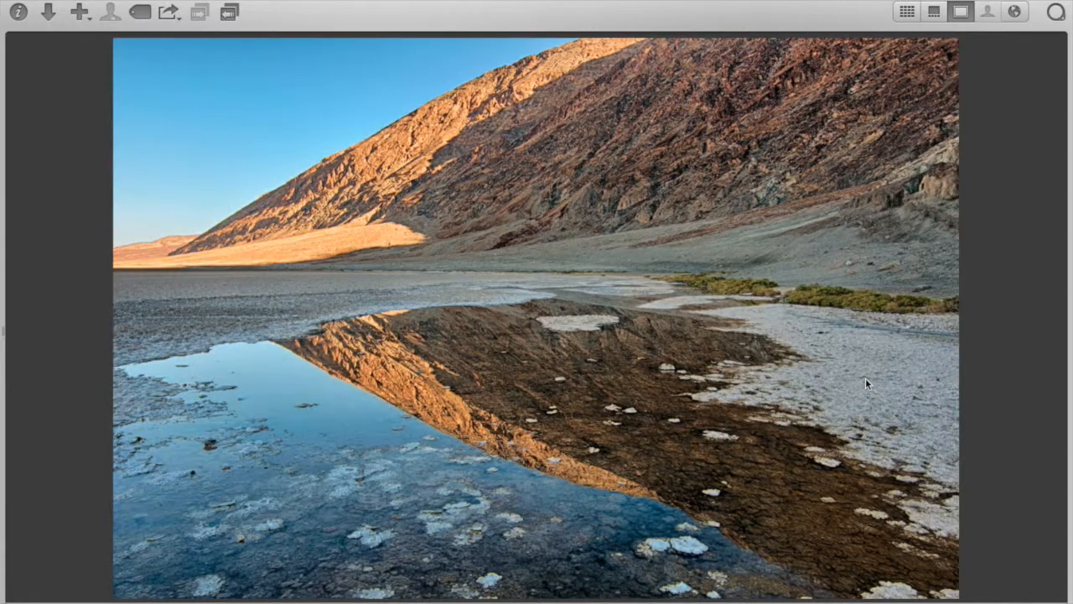
- Compare the original photo with the finished cloudy-sky version in the photo viewer
key("Right")
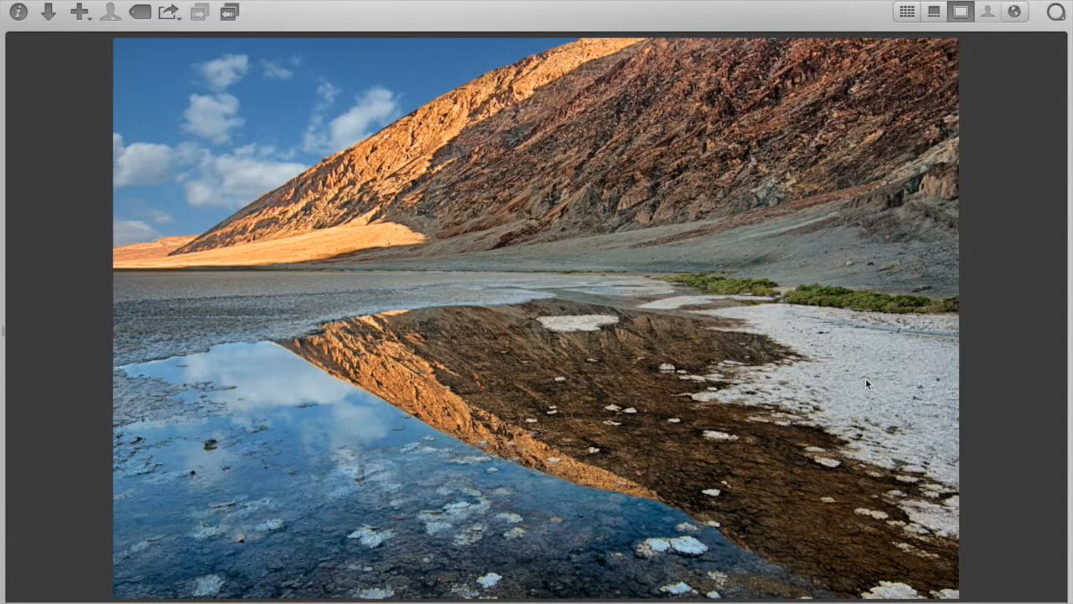
key("Left")
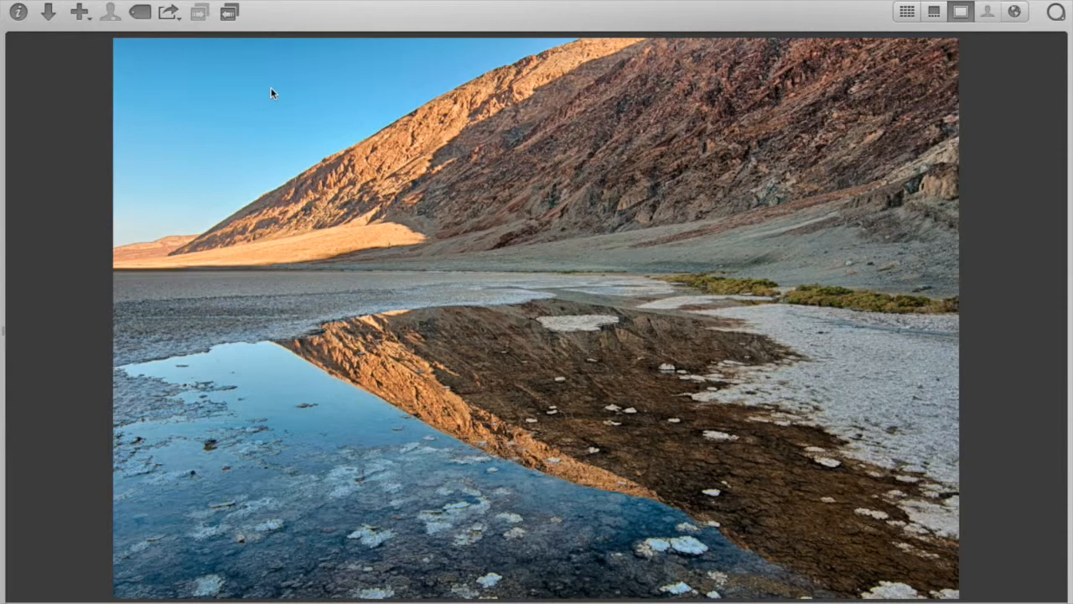
key("Right")
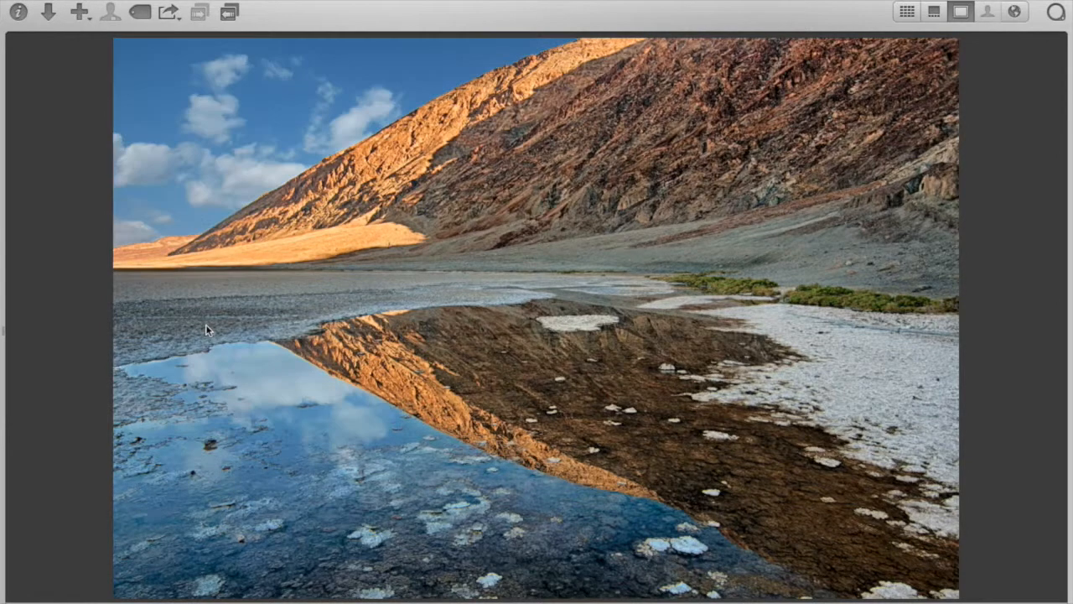